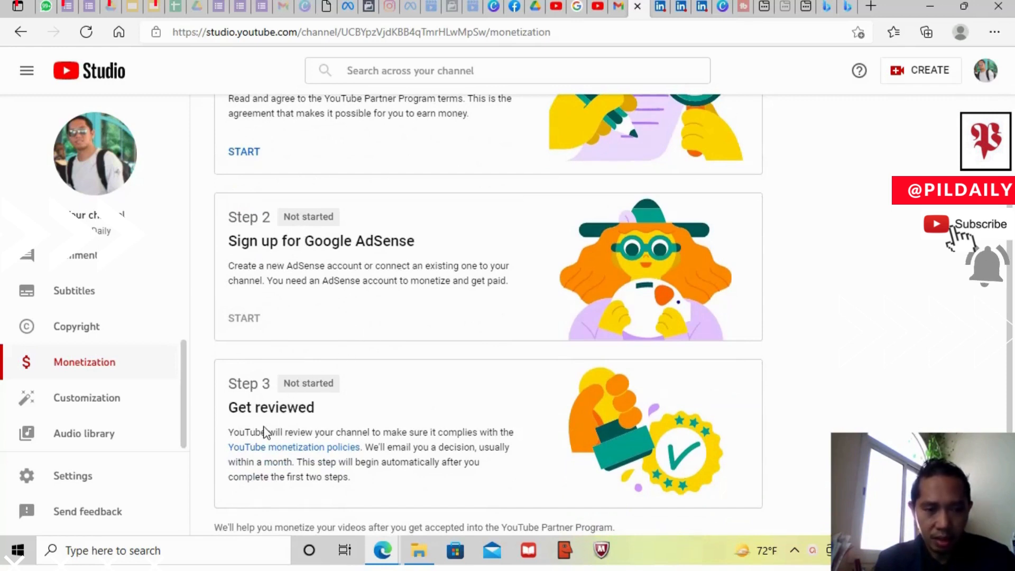
Open the YouTube Partner Program terms from step 1 of the channel monetization page
scroll(732, 274, up, 3)
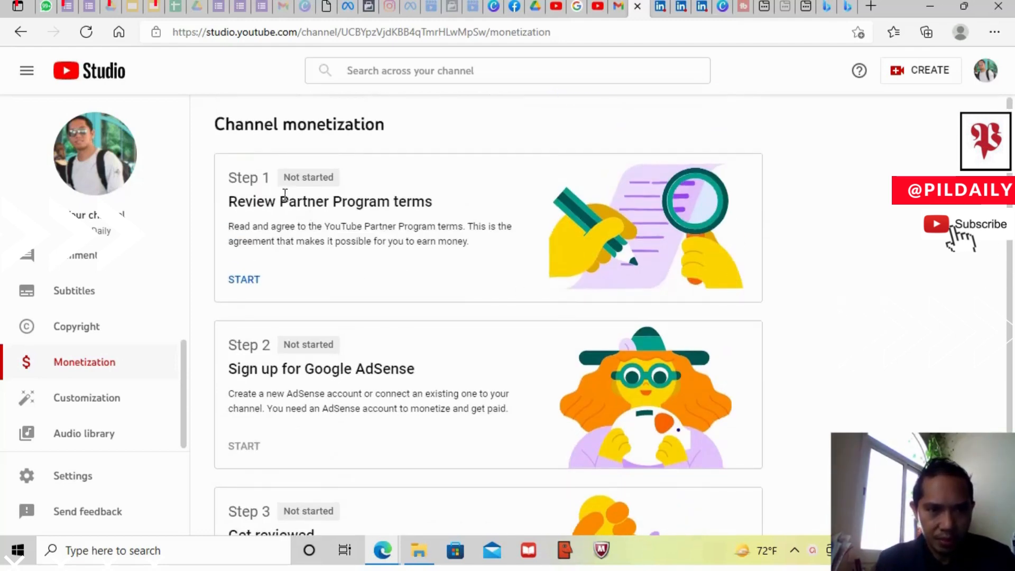
click(244, 280)
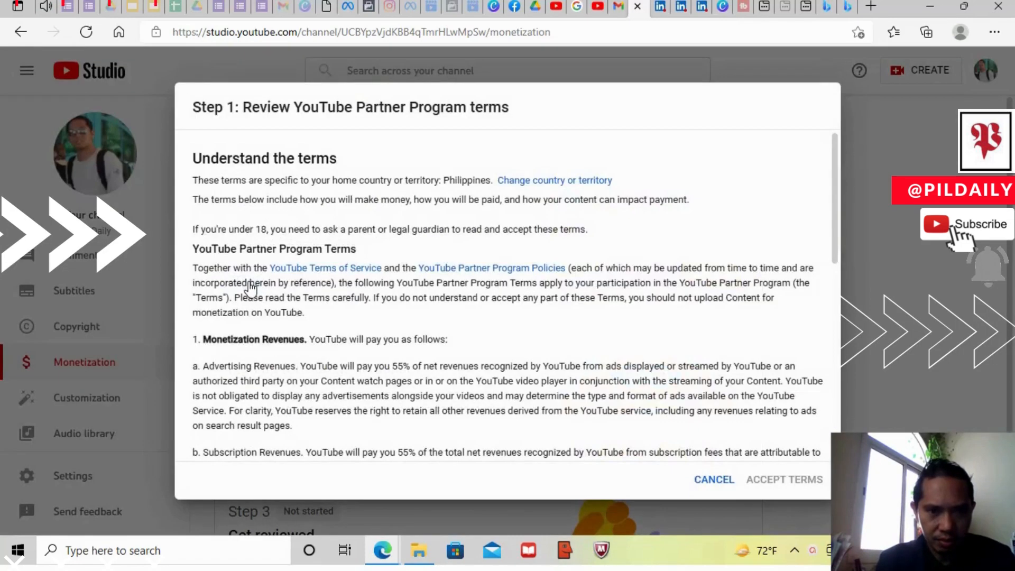
scroll(594, 399, down, 1)
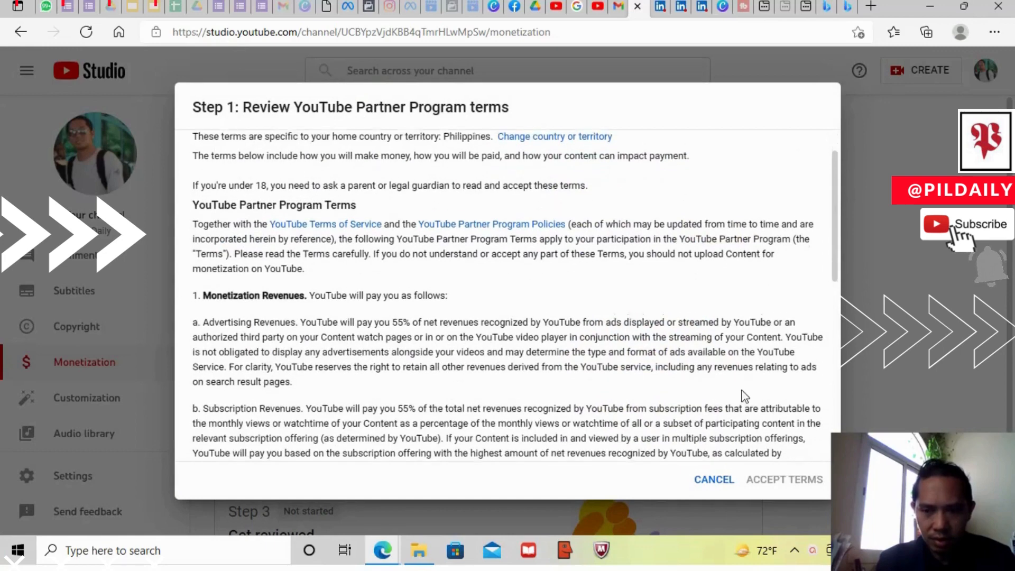
scroll(400, 332, up, 1)
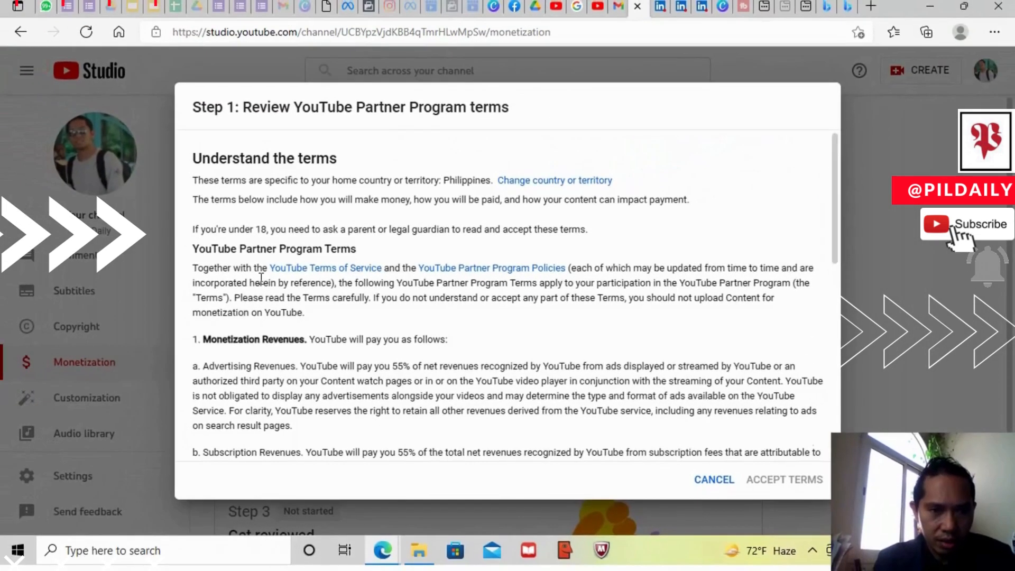
Read the Partner Program terms from Monetization Revenues through payment, termination and governing law to Miscellaneous
scroll(107, 181, down, 1)
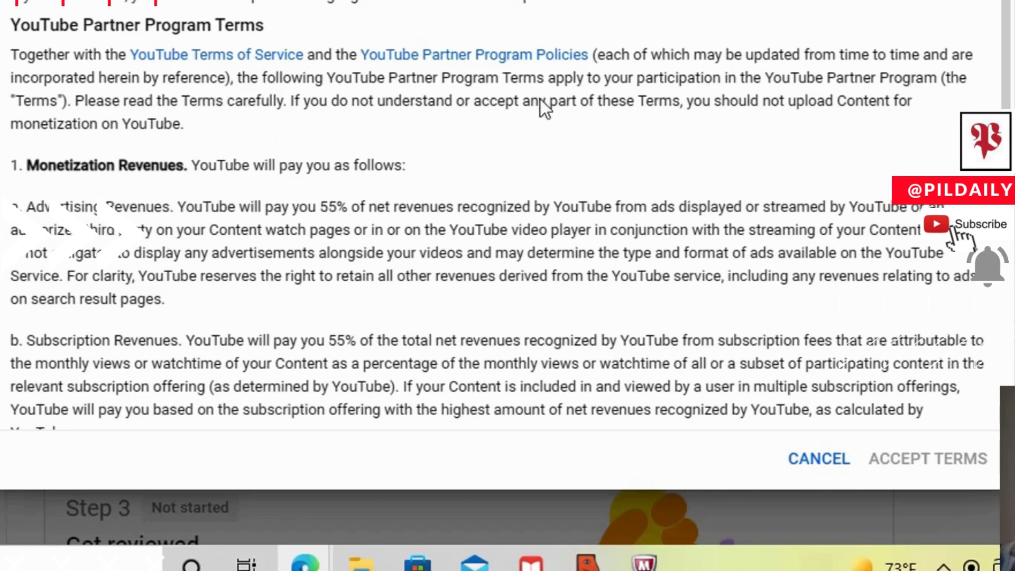
scroll(768, 206, down, 3)
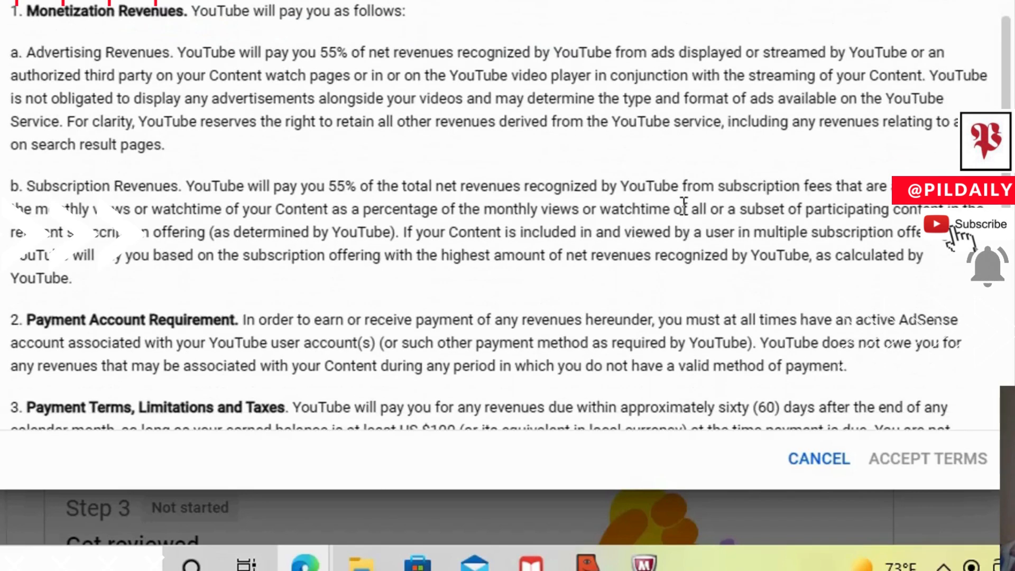
scroll(650, 204, up, 3)
scroll(623, 198, down, 2)
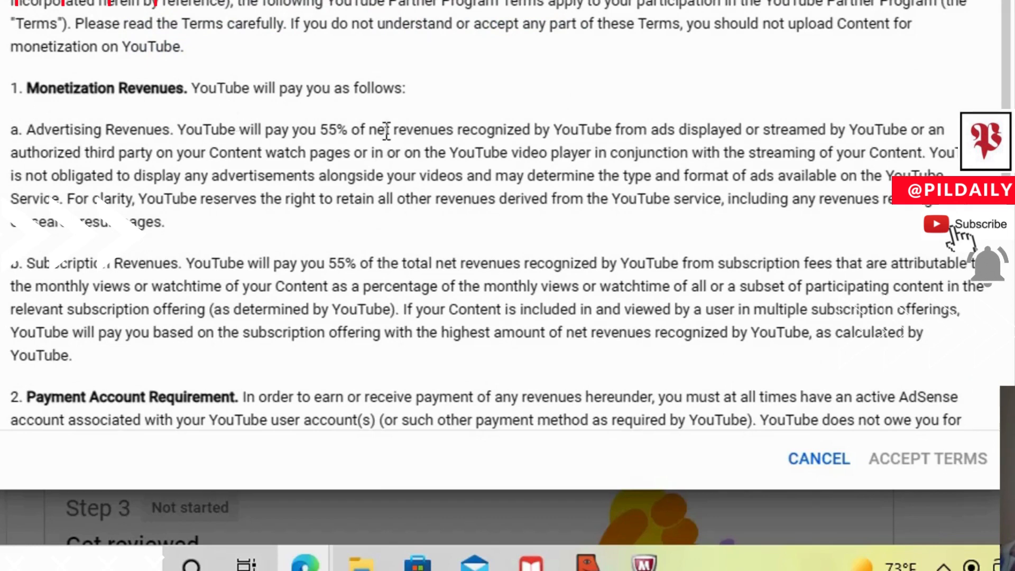
scroll(176, 206, down, 2)
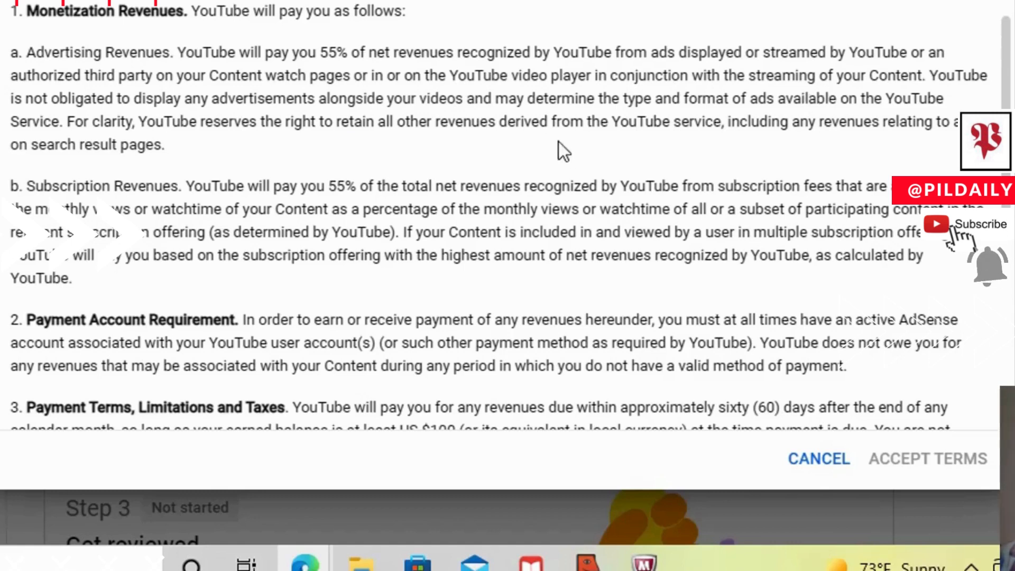
scroll(283, 184, down, 2)
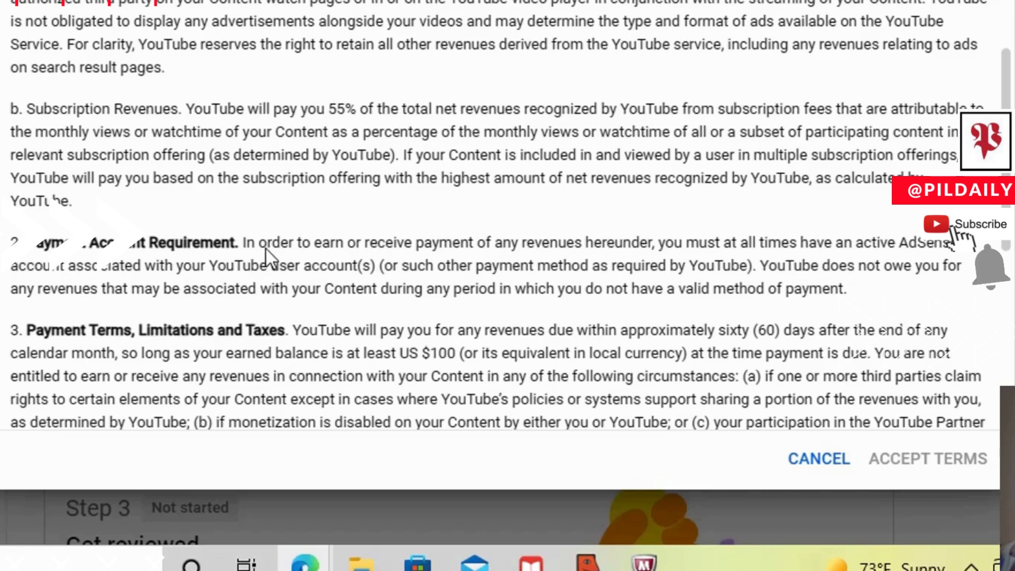
scroll(265, 249, down, 3)
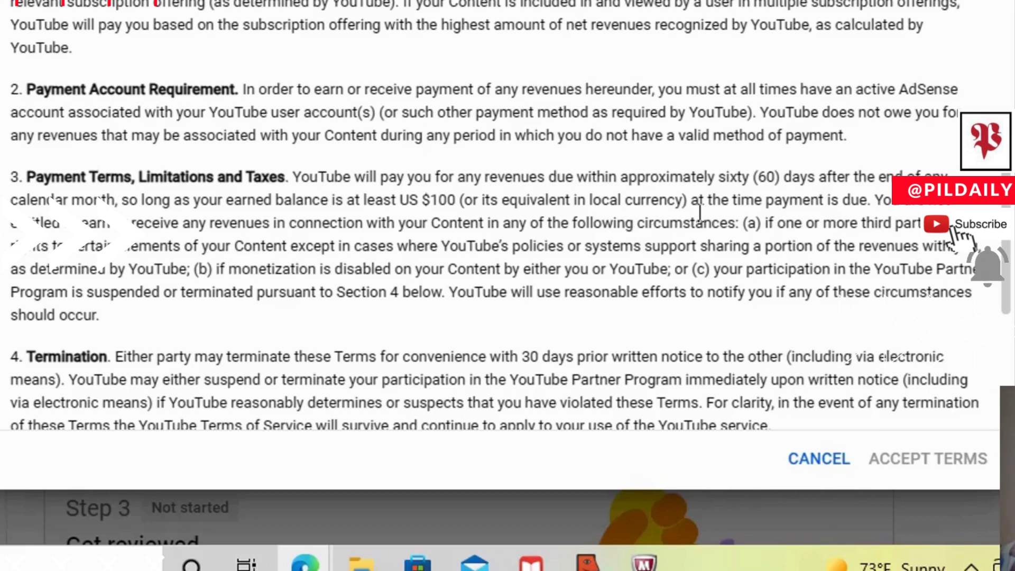
scroll(700, 211, down, 2)
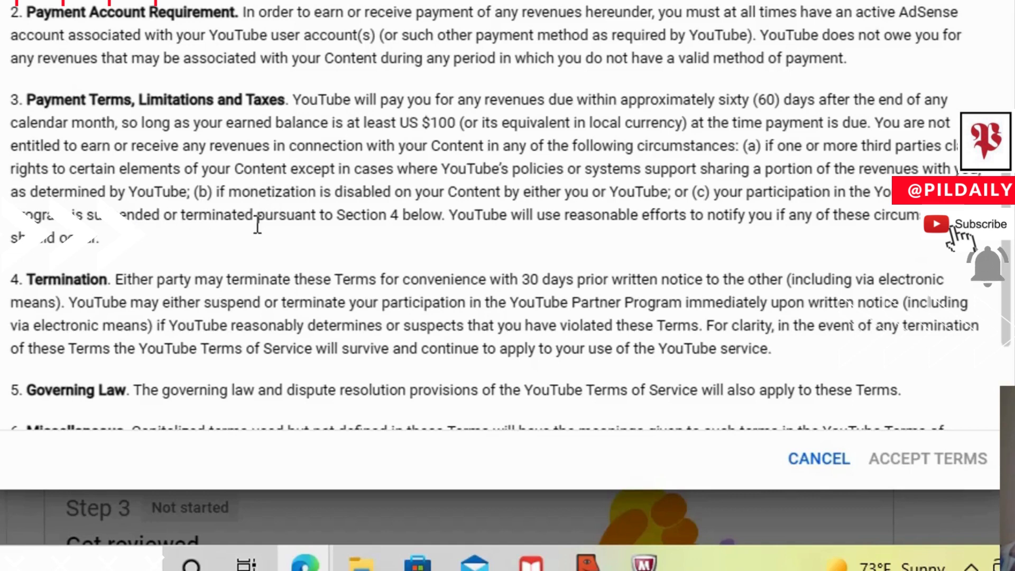
scroll(256, 228, down, 2)
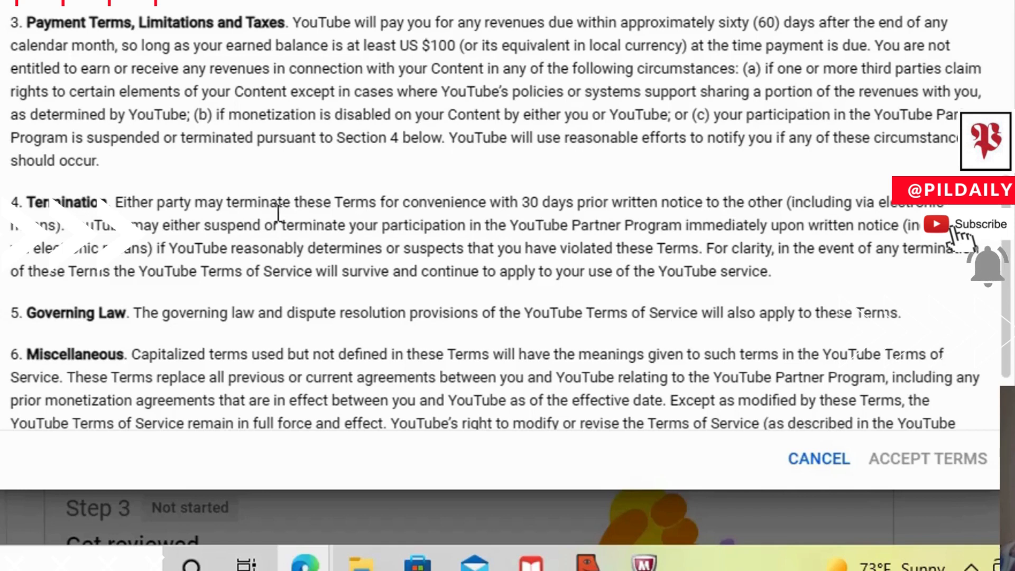
scroll(267, 238, down, 2)
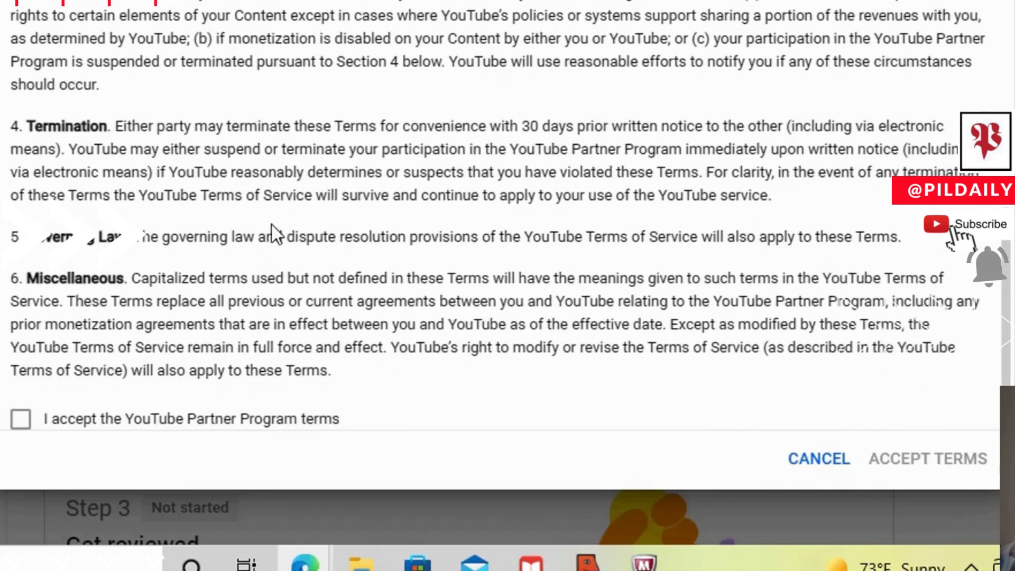
Agree to the YouTube Partner Program terms at the end of the document and submit the acceptance
scroll(272, 233, down, 1)
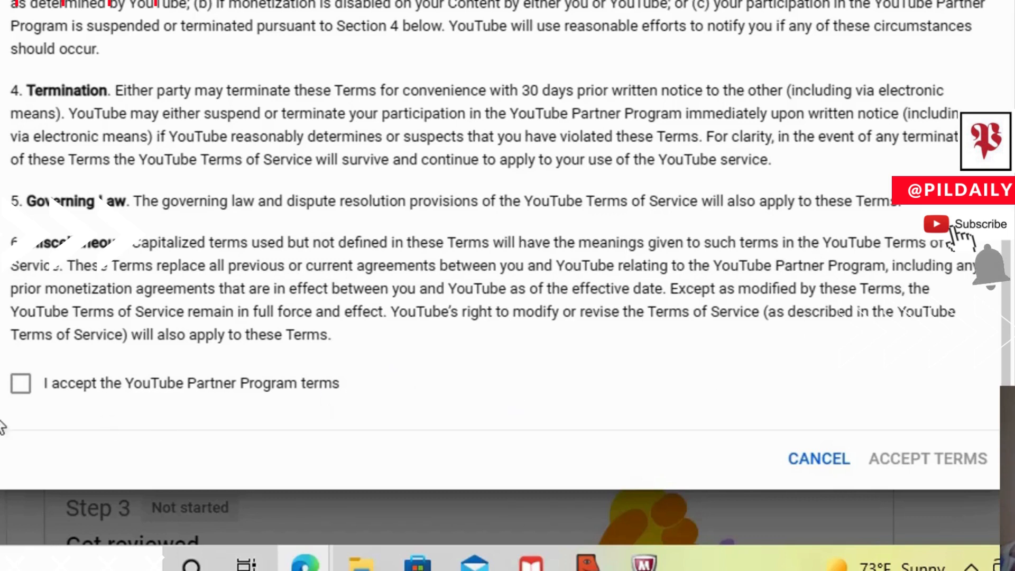
click(25, 391)
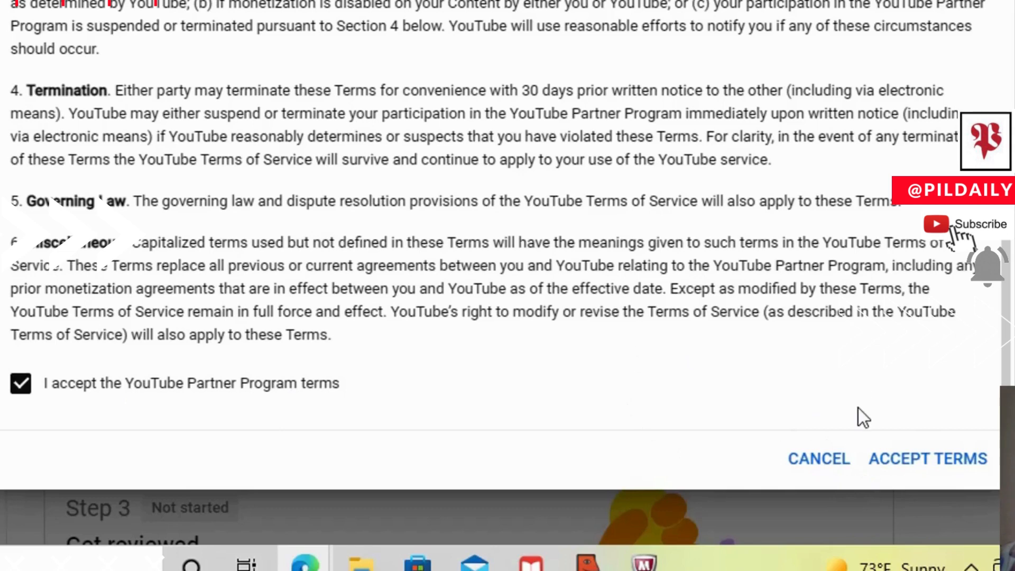
click(900, 469)
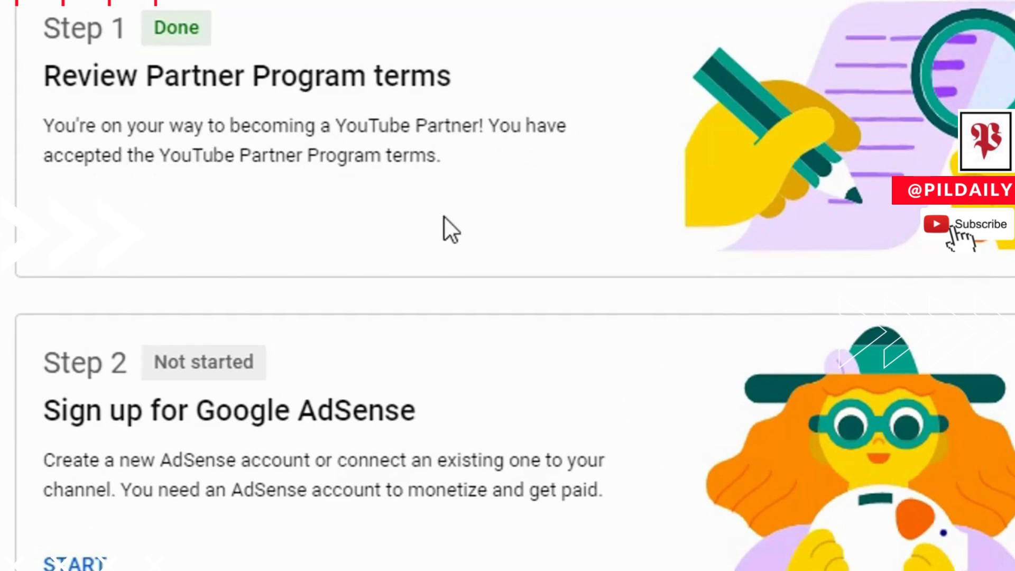
Start the Google AdSense sign-up with "Yes, I have an existing account" and choose the channel's Google account
scroll(540, 182, down, 3)
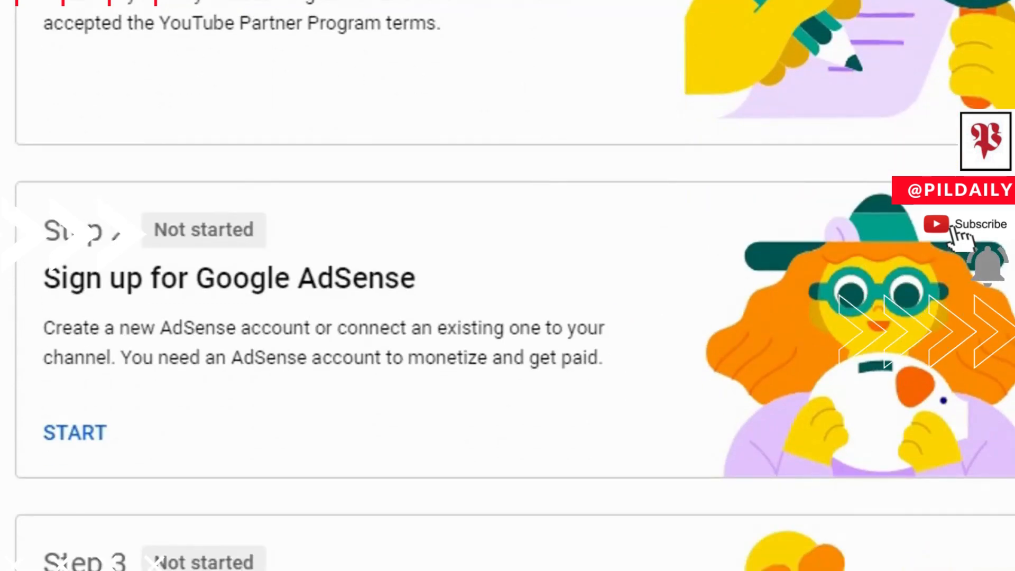
scroll(280, 52, up, 3)
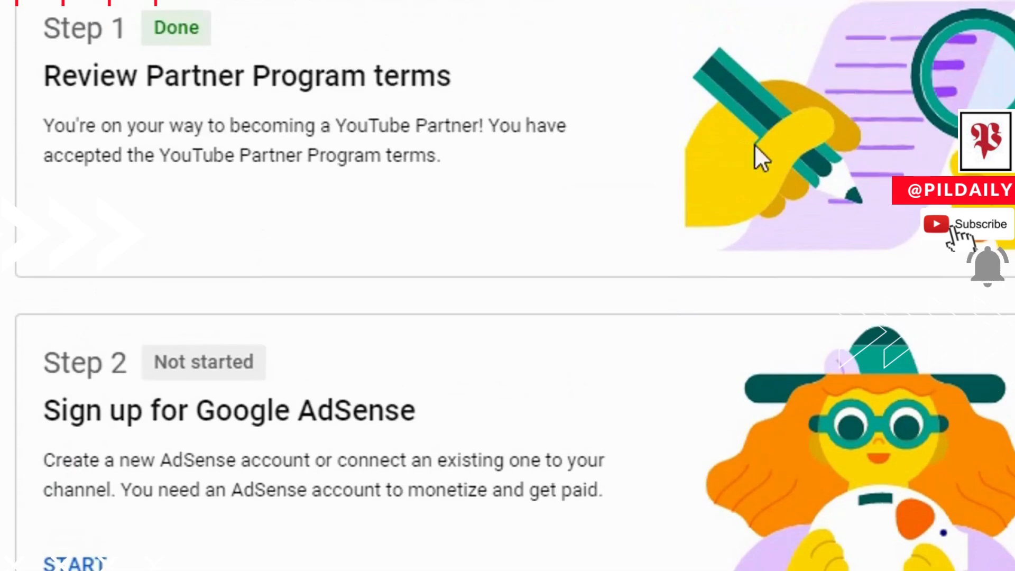
scroll(457, 156, down, 3)
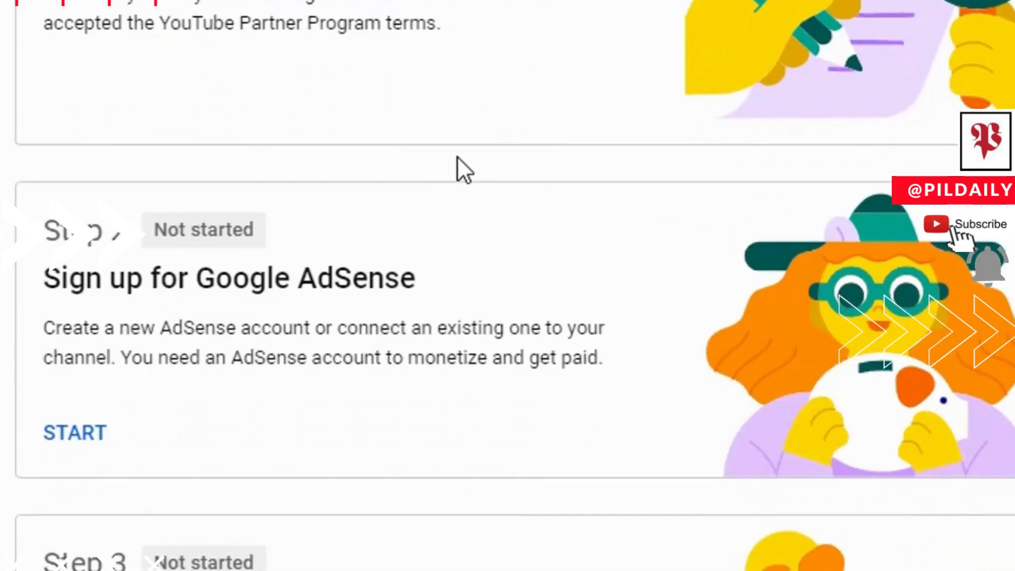
scroll(209, 290, down, 3)
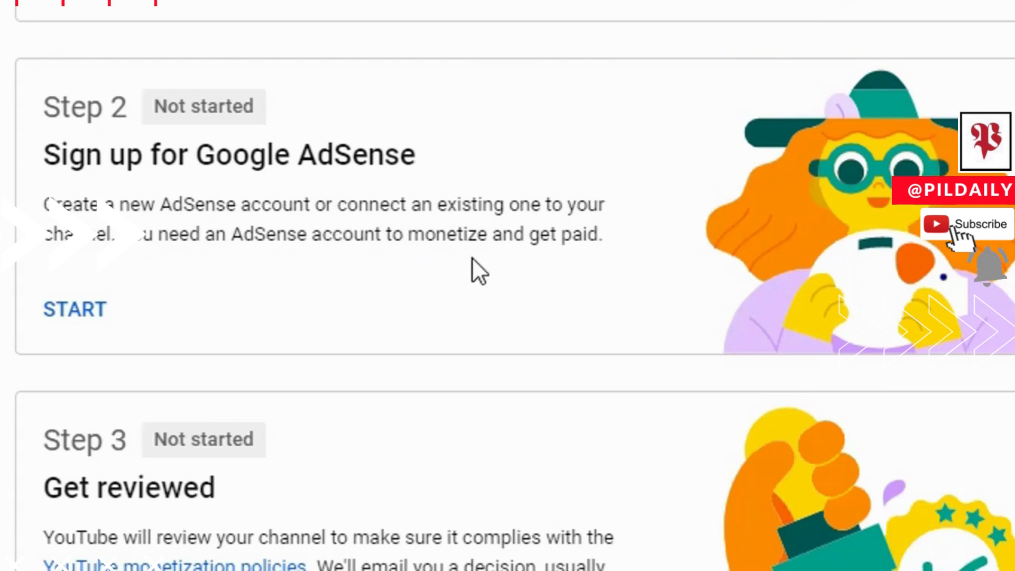
click(81, 320)
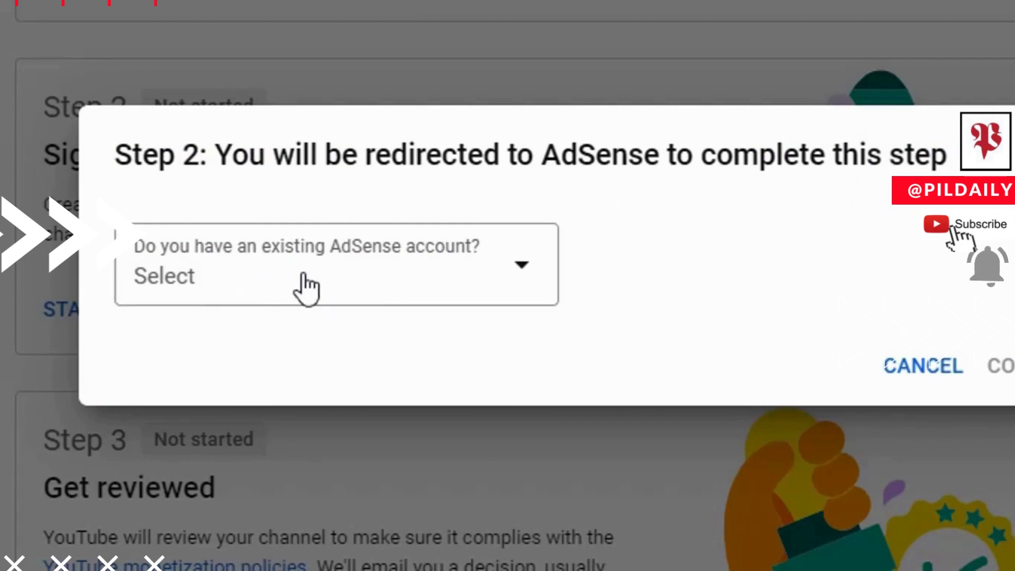
click(525, 279)
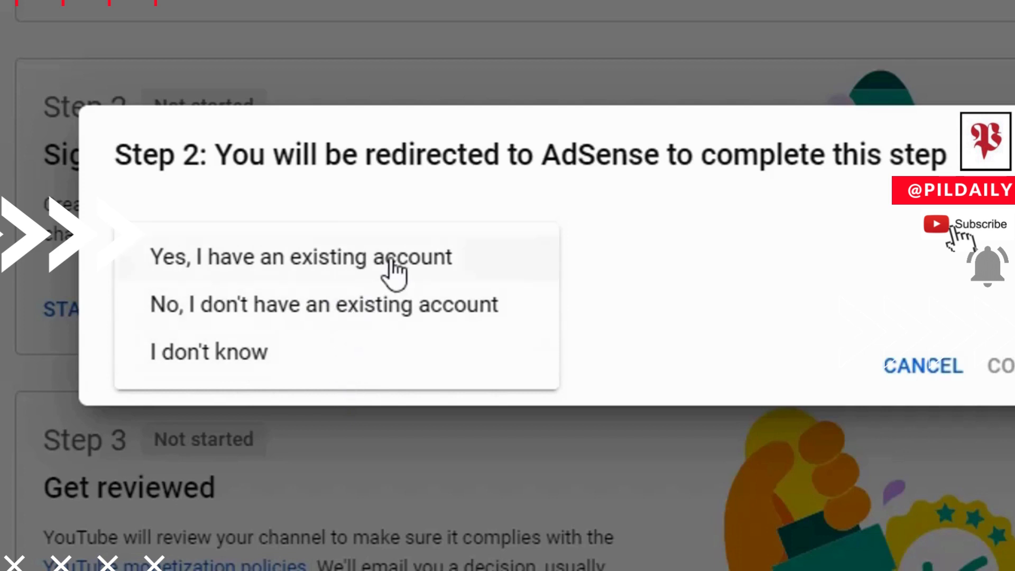
click(328, 270)
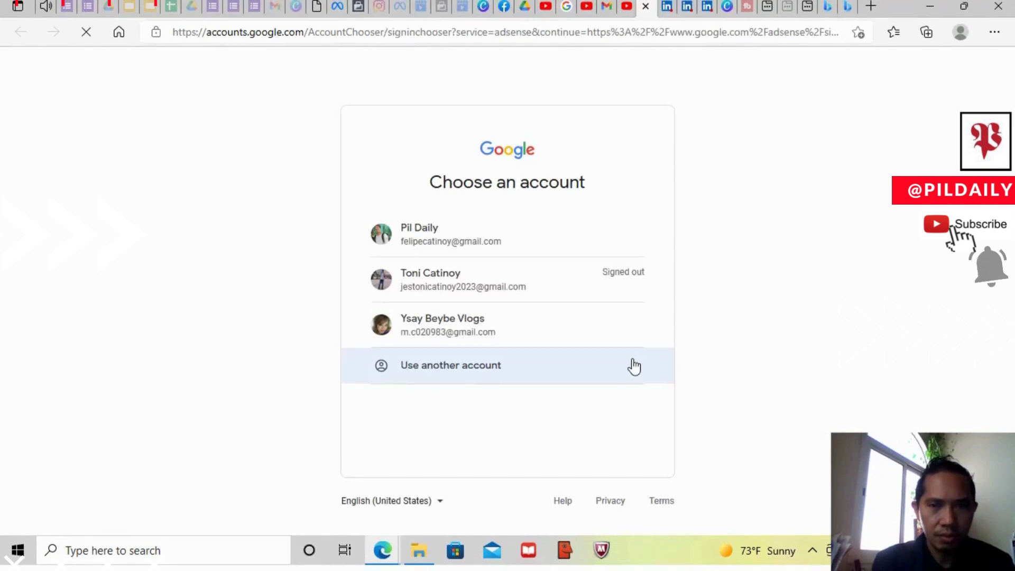
click(496, 243)
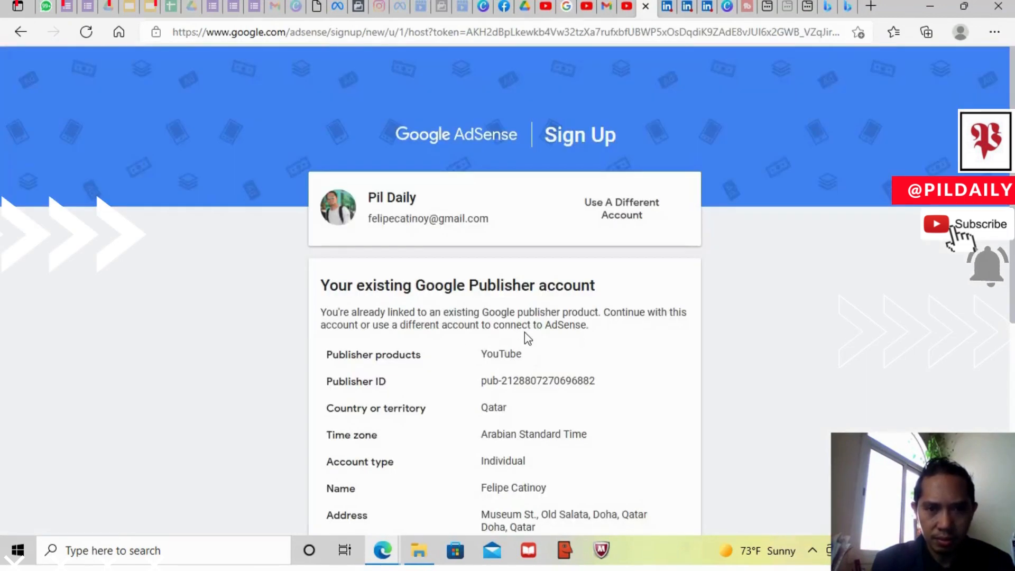
Check the existing publisher account details, then accept the AdSense association with the channel and return to YouTube
scroll(596, 341, down, 3)
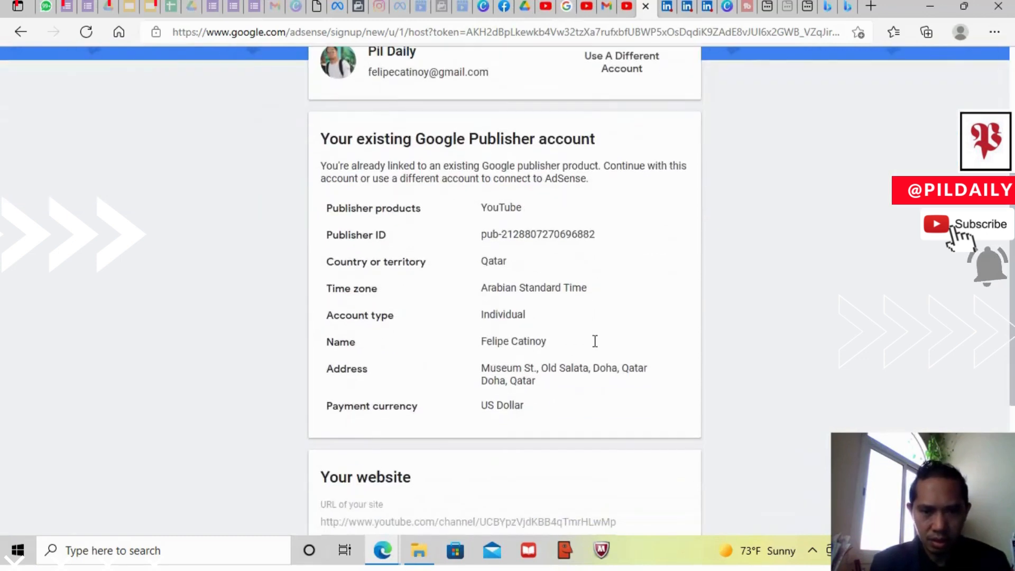
scroll(594, 341, up, 2)
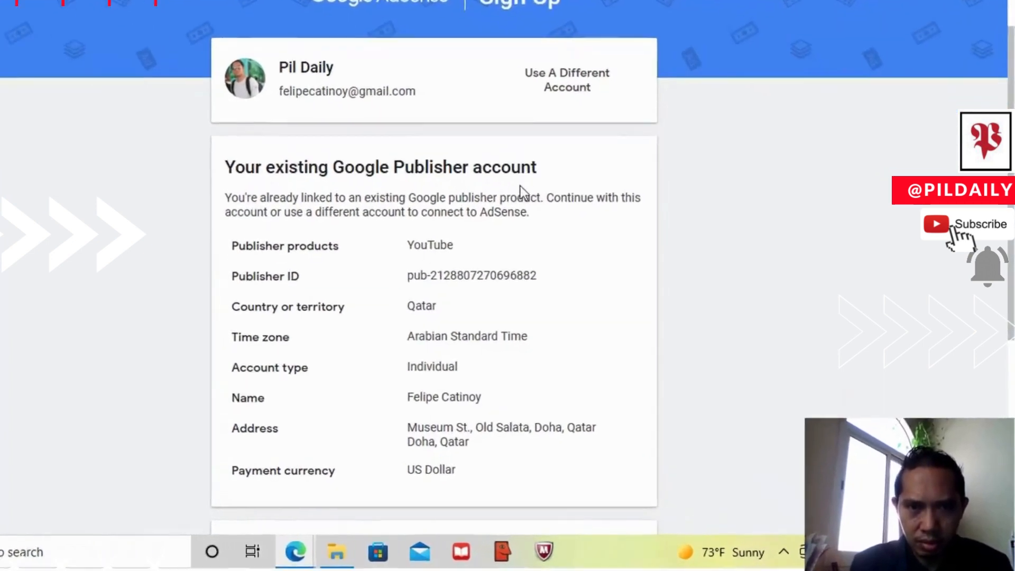
scroll(509, 216, down, 2)
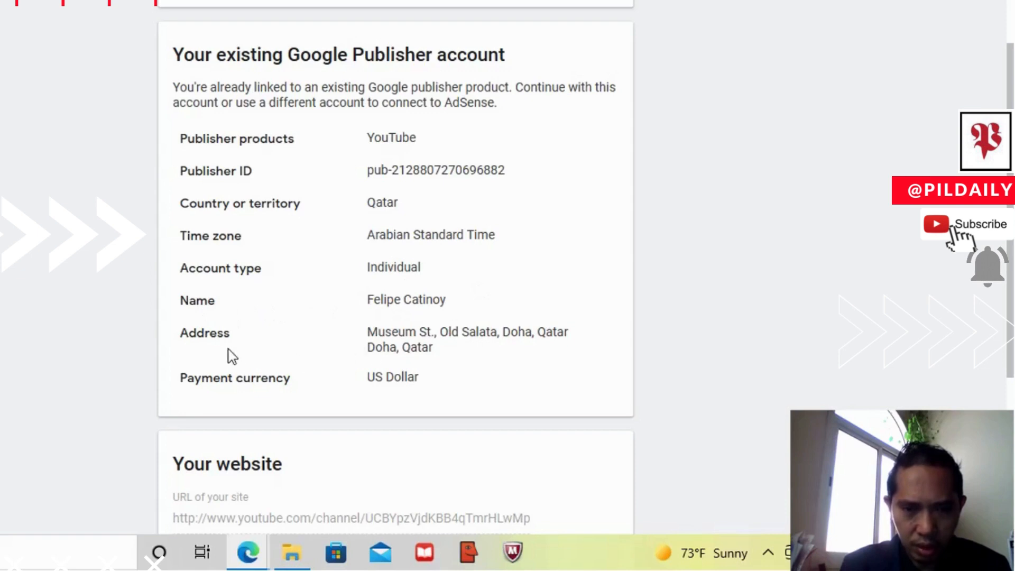
scroll(259, 388, down, 3)
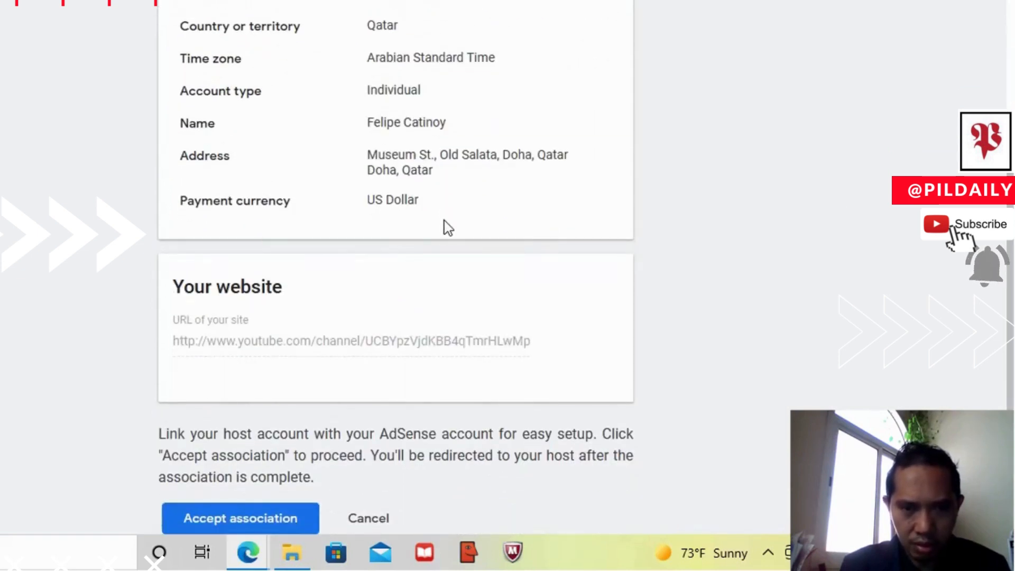
scroll(437, 248, down, 2)
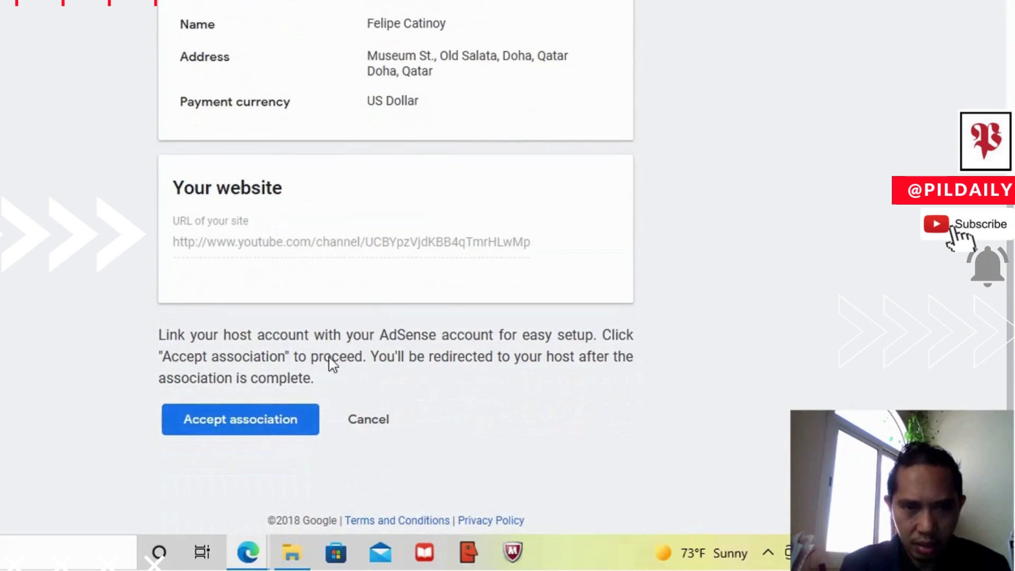
scroll(422, 259, up, 8)
scroll(344, 268, down, 8)
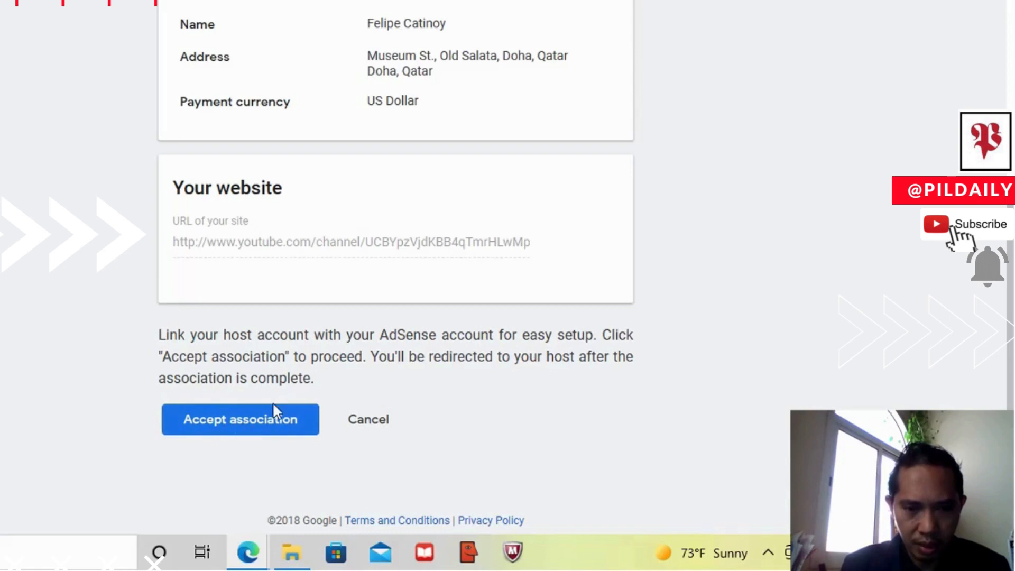
click(248, 429)
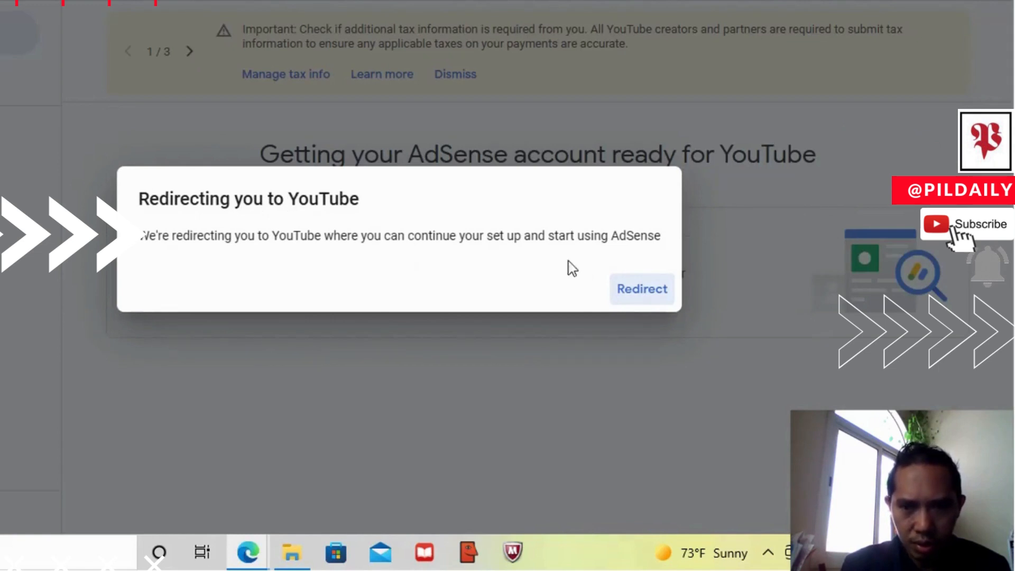
click(645, 288)
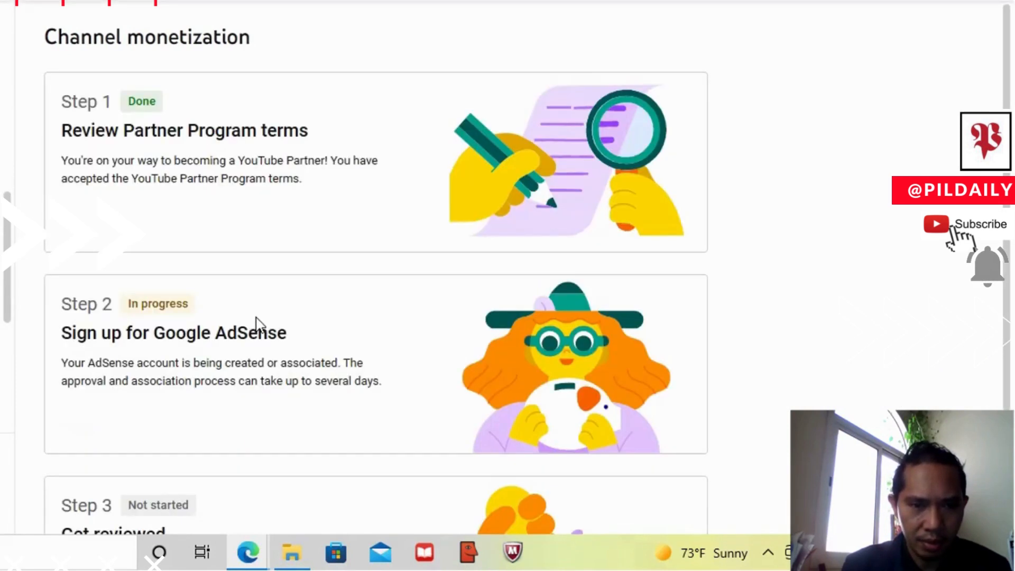
Review the status of the three channel monetization steps, including AdSense sign-up and Get reviewed
scroll(258, 323, down, 2)
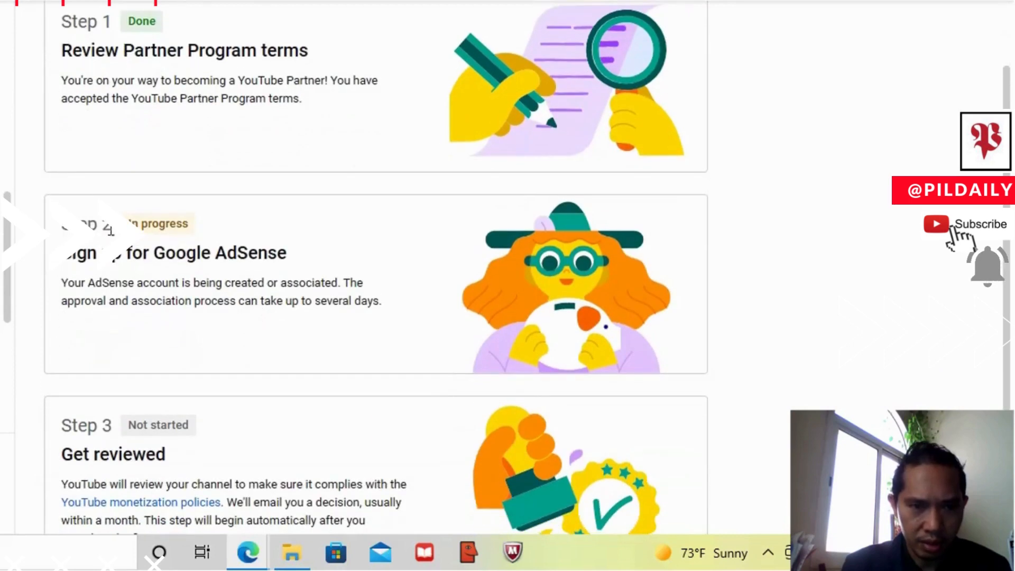
scroll(164, 256, down, 2)
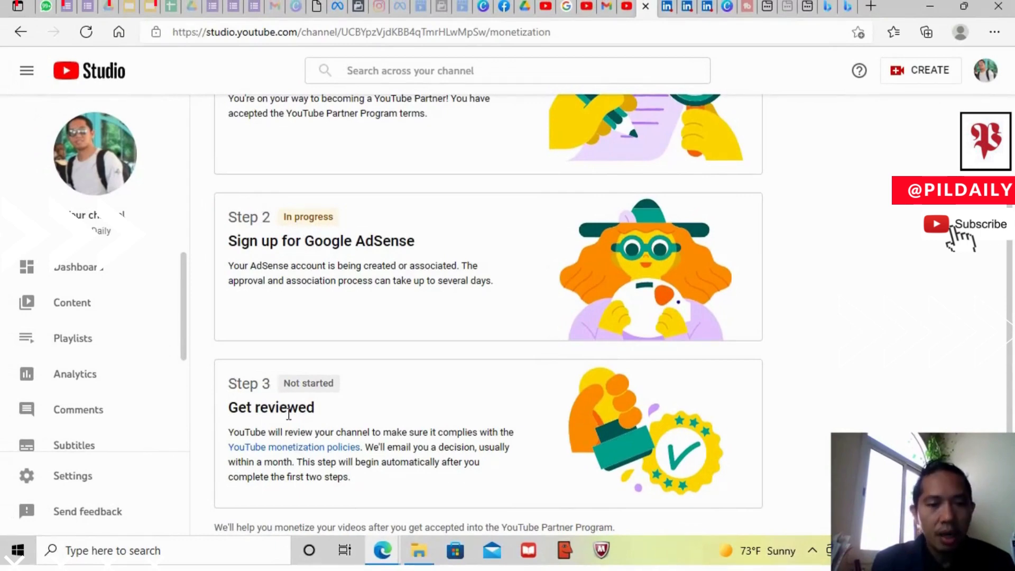
scroll(376, 337, up, 3)
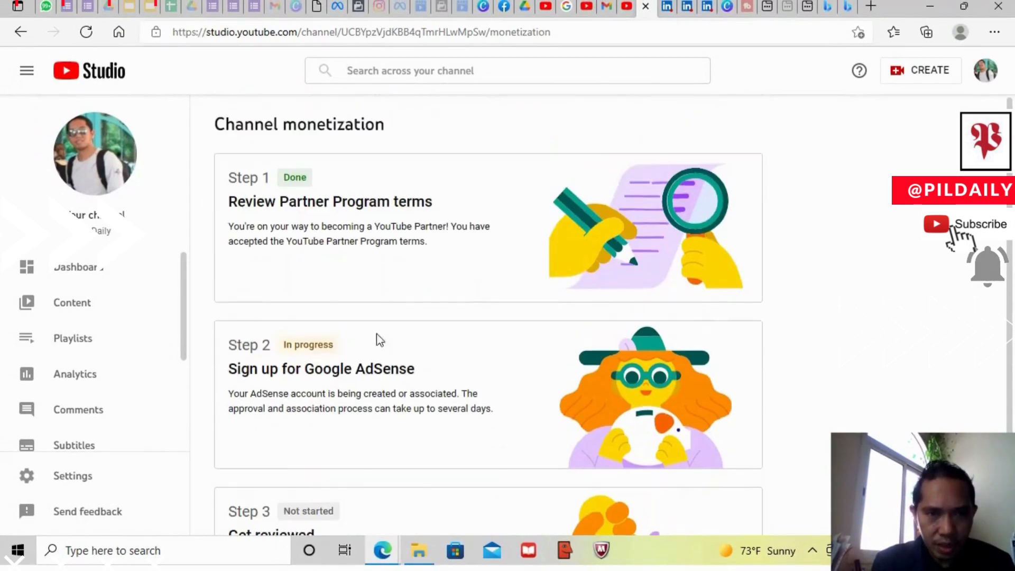
scroll(373, 328, down, 3)
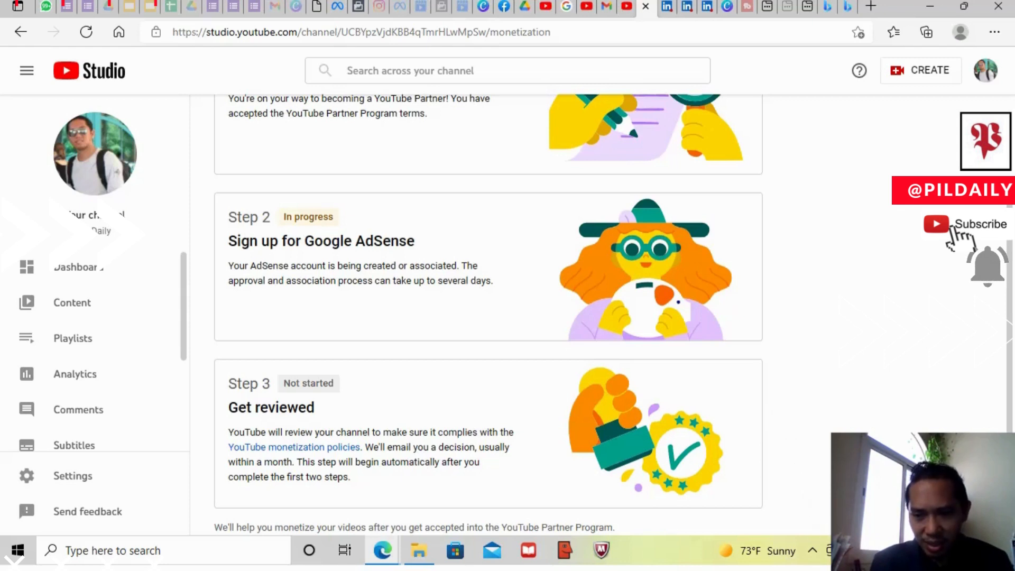
click(813, 551)
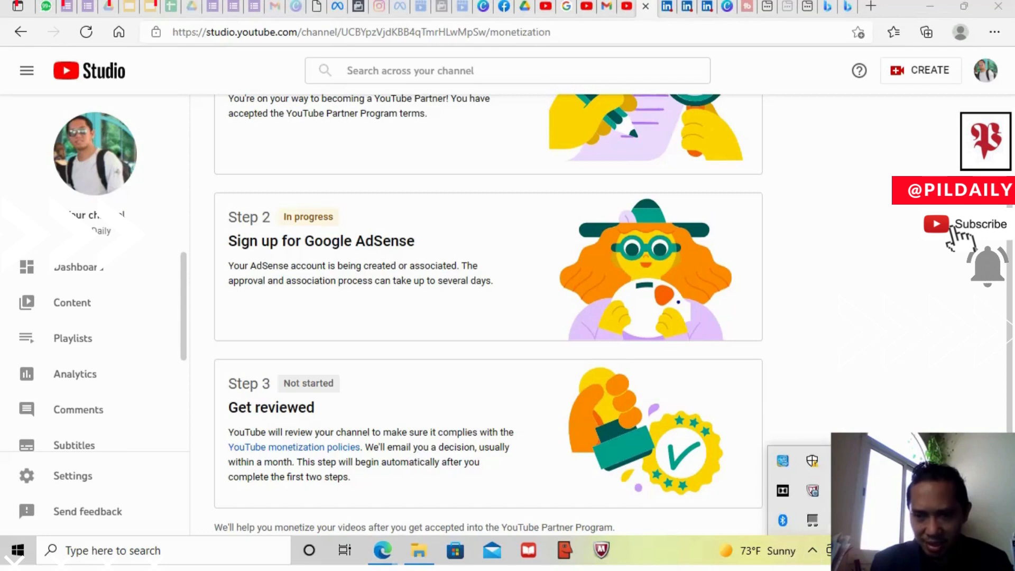
click(812, 490)
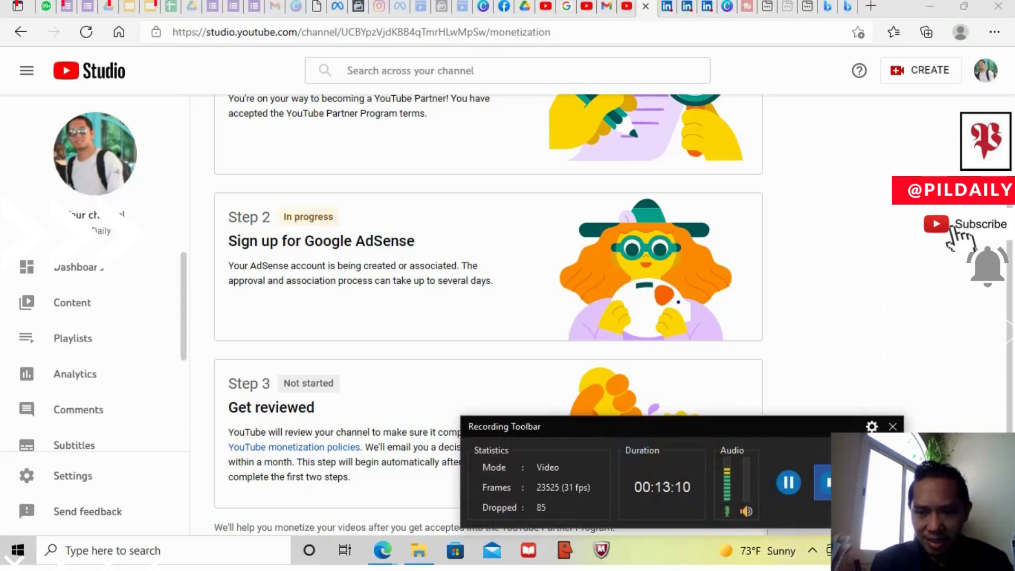